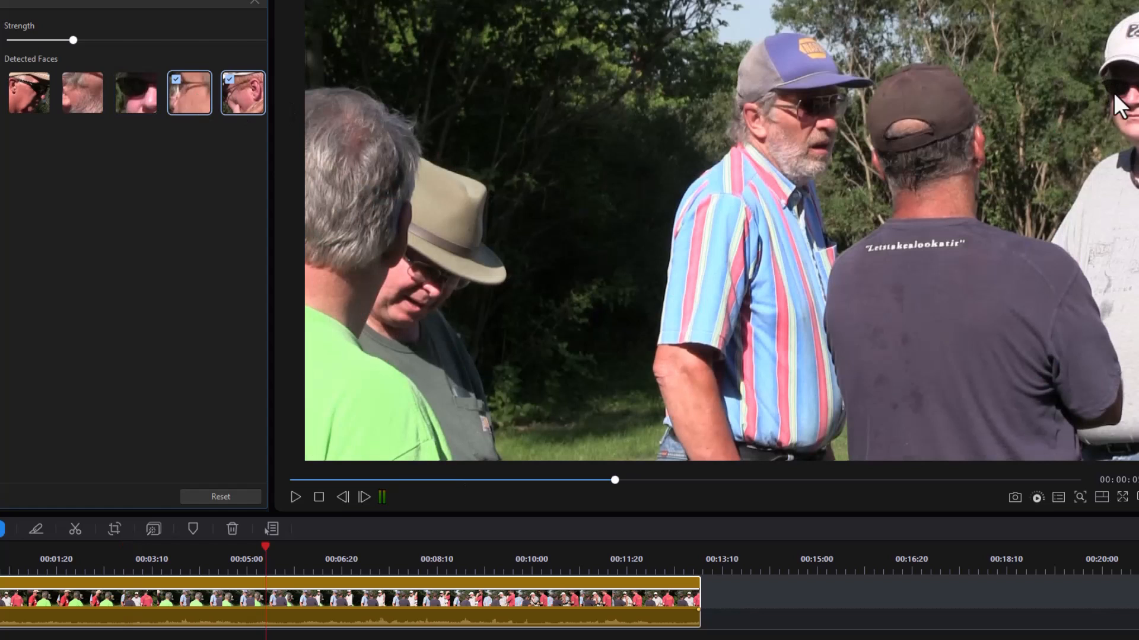
Limit the face blur to the third and fifth detected faces, the man in the white cap, and preview the clip from its start
left_click(122, 79)
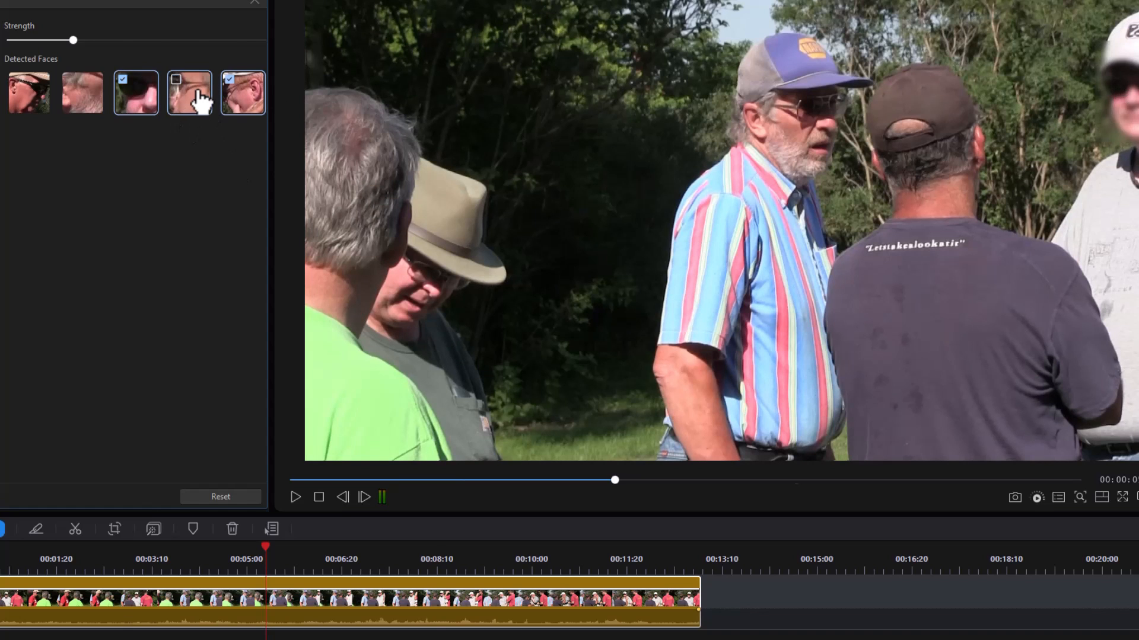
left_click(202, 101)
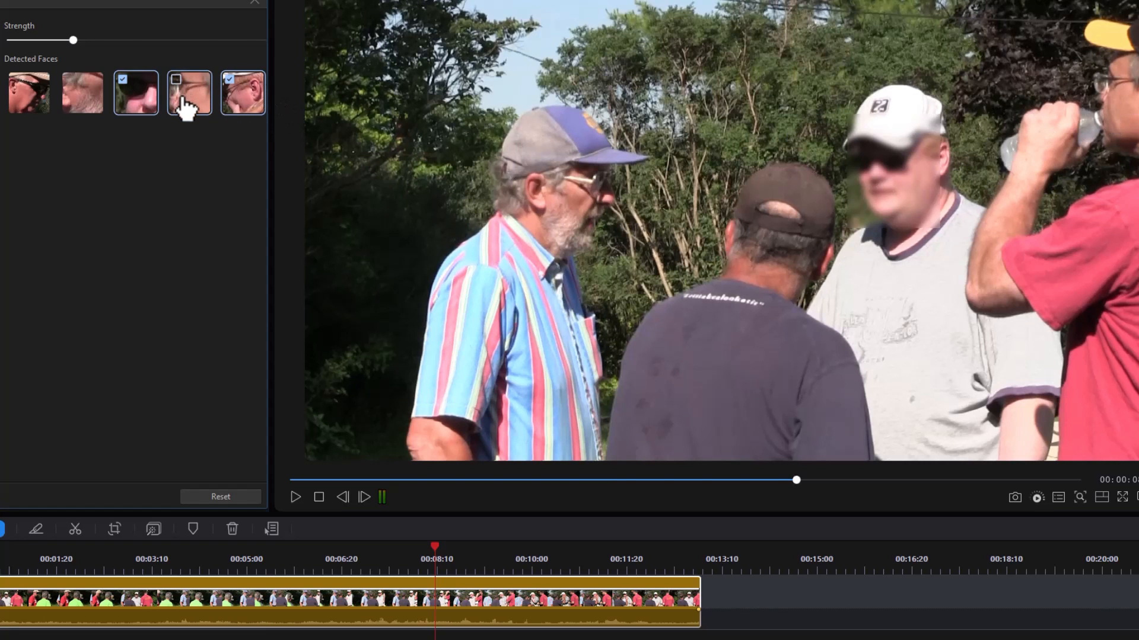
left_click(249, 98)
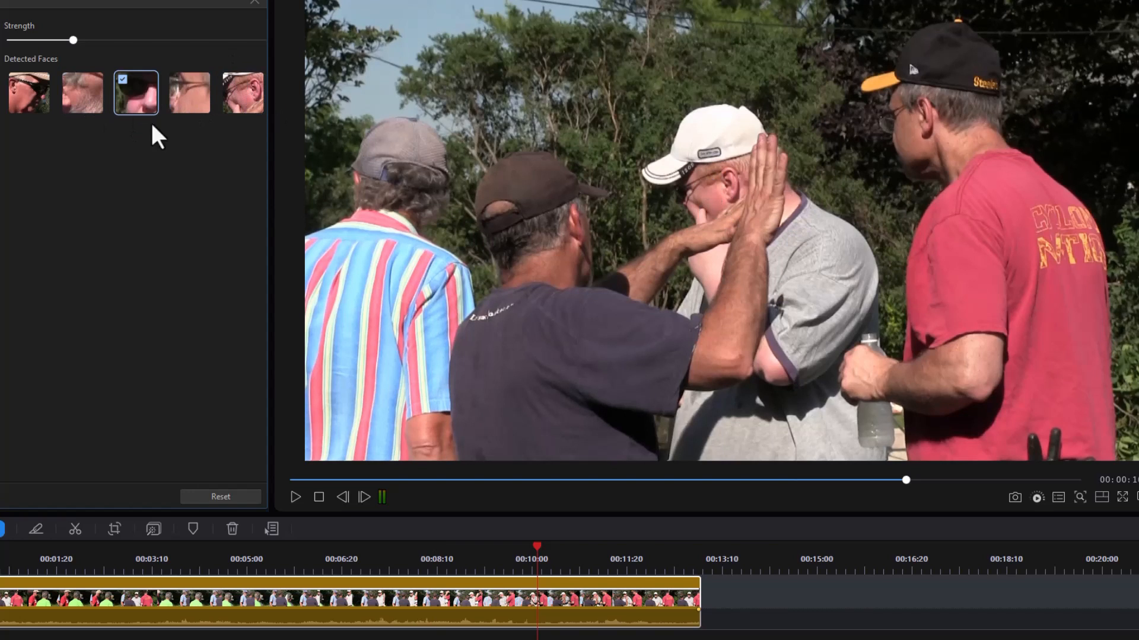
left_click(229, 80)
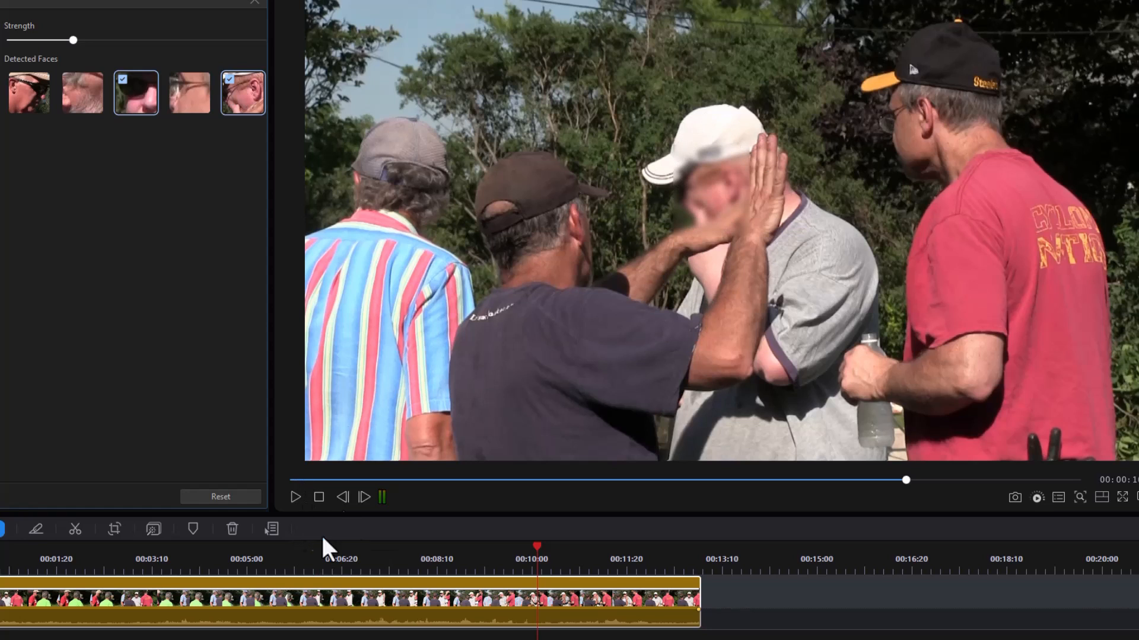
left_click(318, 497)
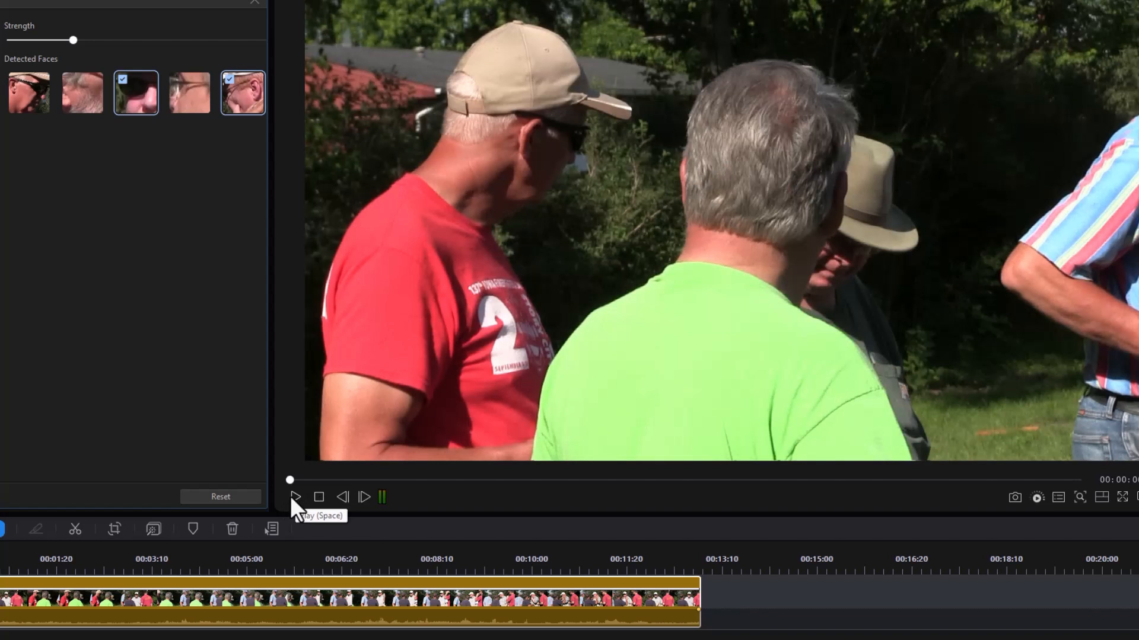
left_click(296, 496)
Raise the face blur strength well above its current level and play the clip to check the white-capped man's face
left_click_drag(74, 40, 77, 40)
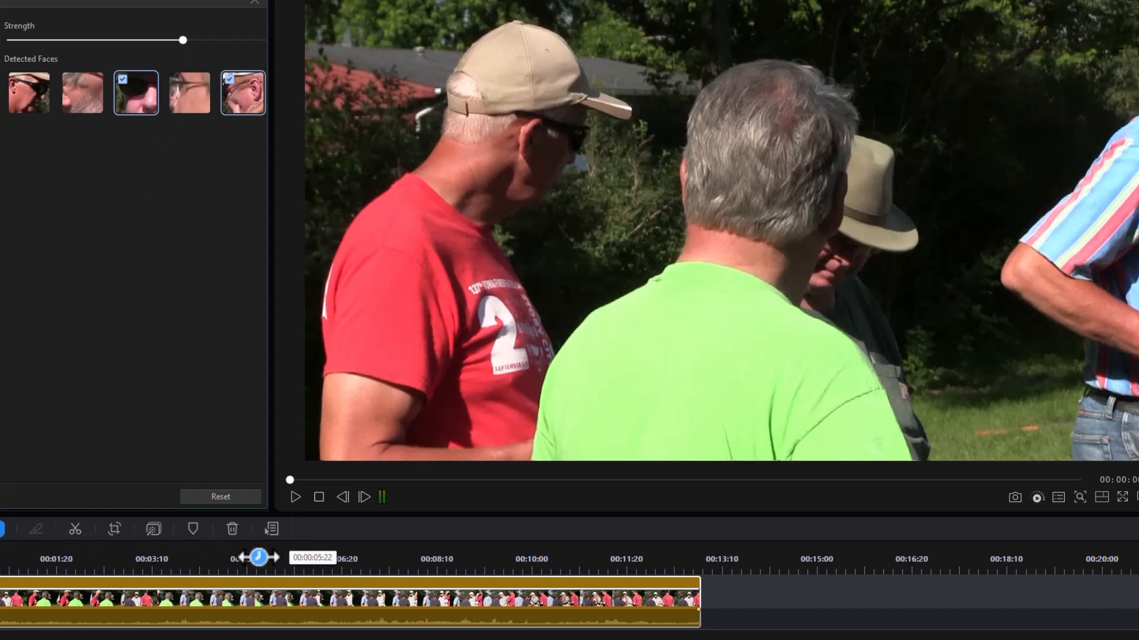
left_click(313, 558)
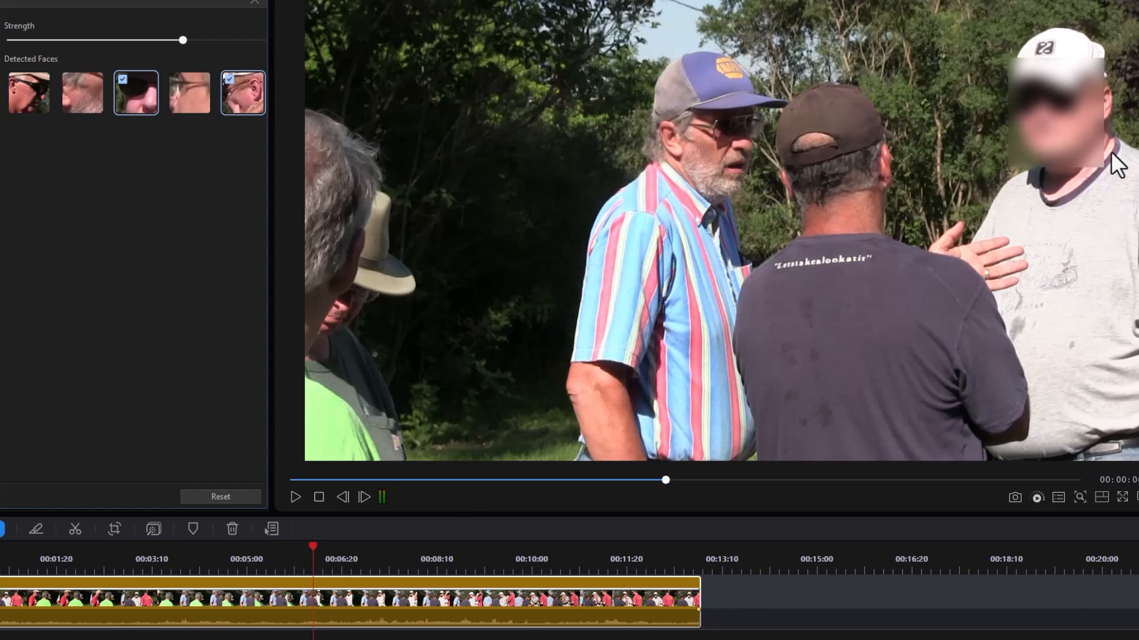
left_click(293, 496)
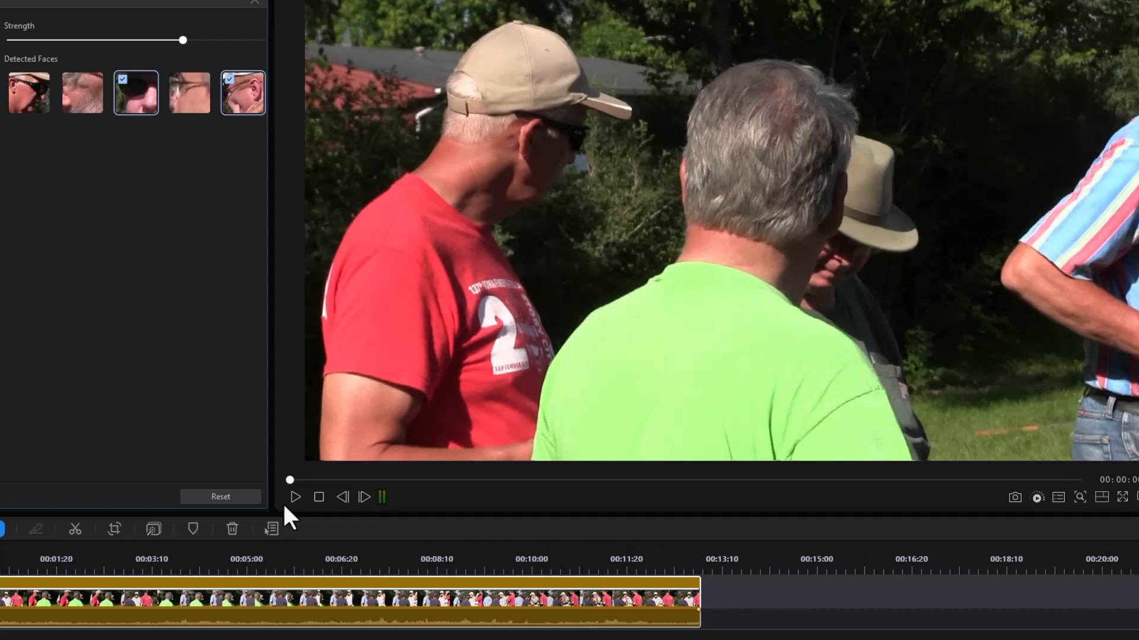
Apply the Tiles face blur effect to the 1835169_coffeeDate_HD_Footage clip and play it back
left_click_drag(226, 639, 379, 639)
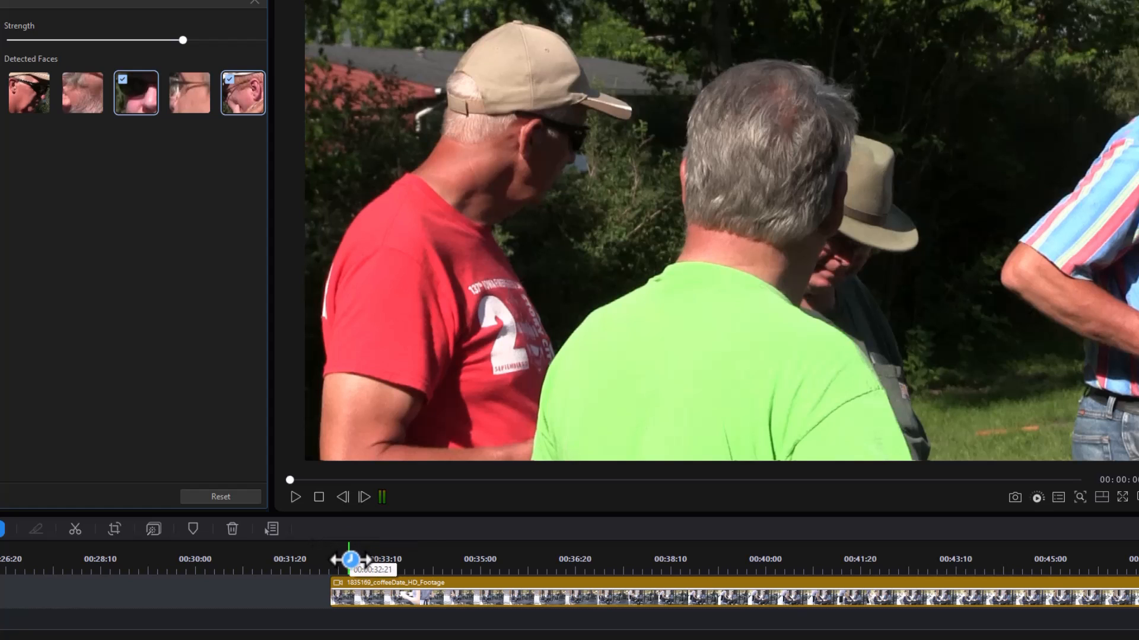
left_click(350, 560)
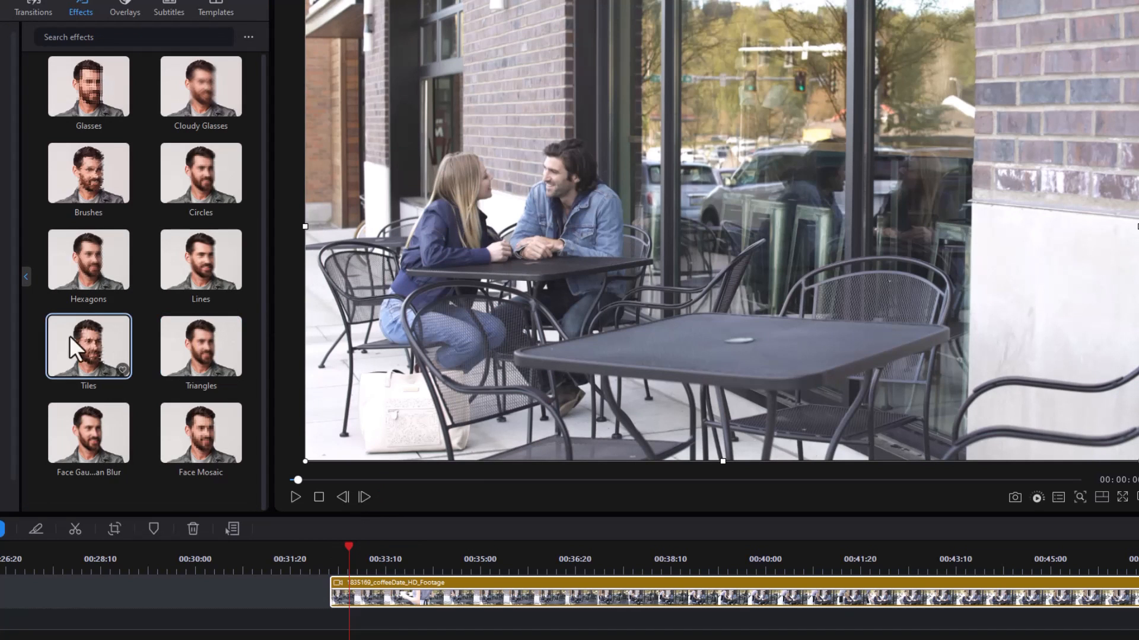
left_click(90, 339)
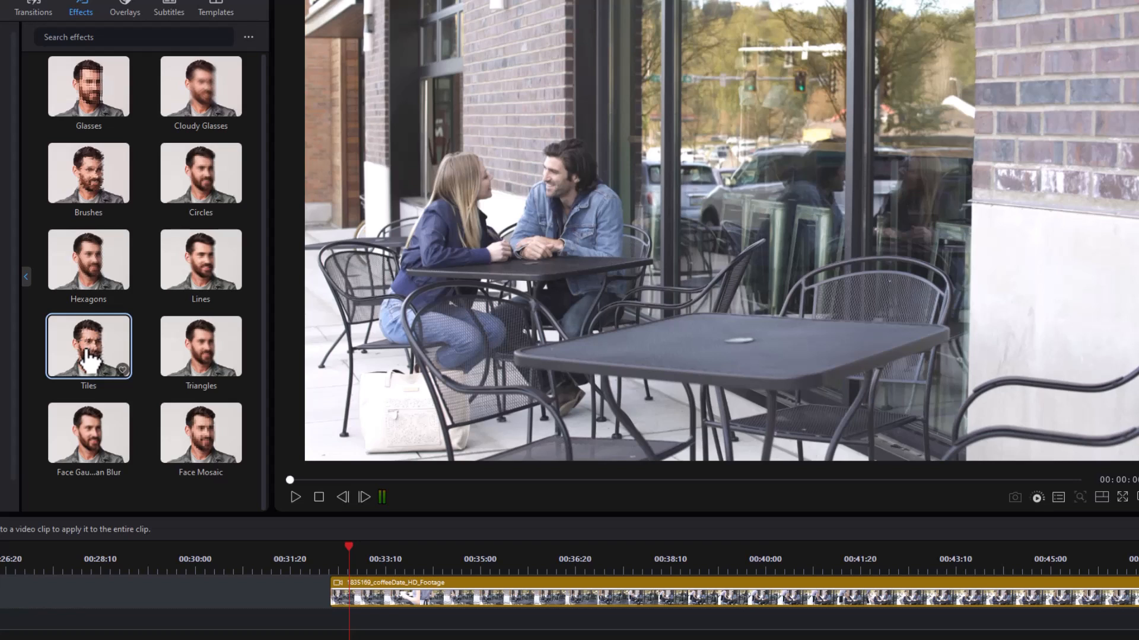
left_click(106, 355)
left_click_drag(87, 329, 357, 582)
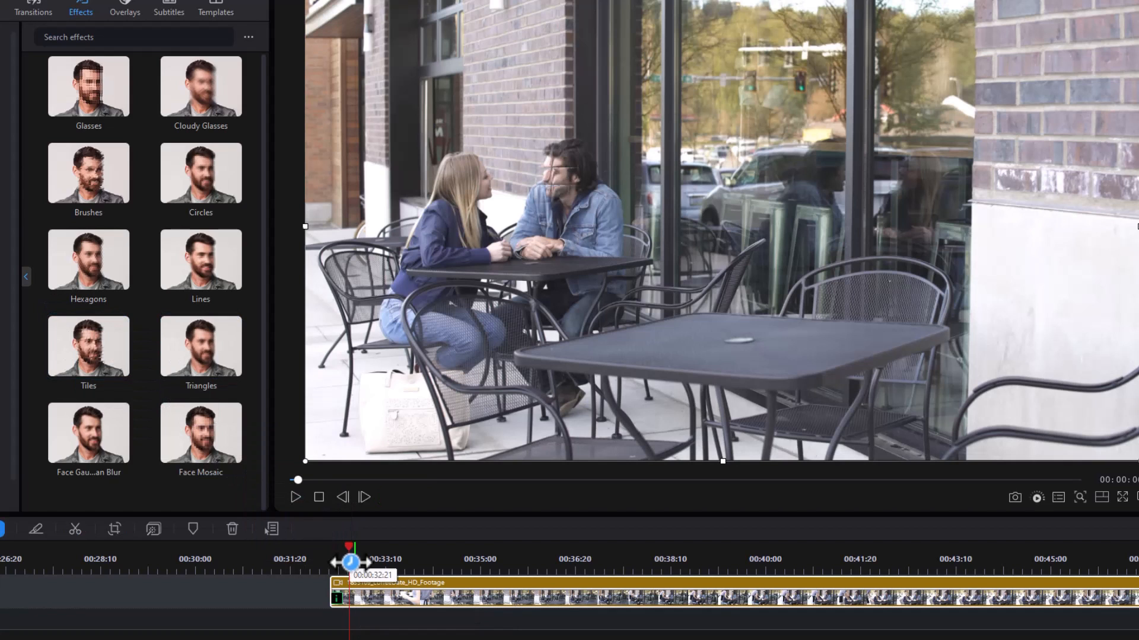
left_click(294, 499)
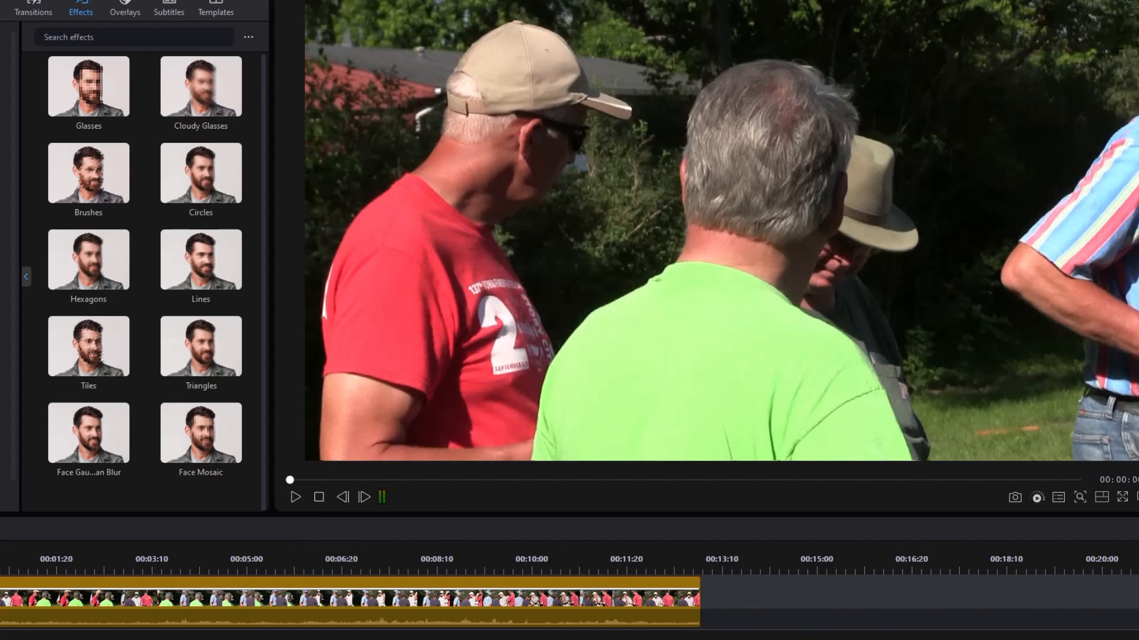
In the coffee clip's Tiles settings, exclude the hand, the cup and the woman's faces, leaving only the man's face selected
scroll(569, 599, "right", 10)
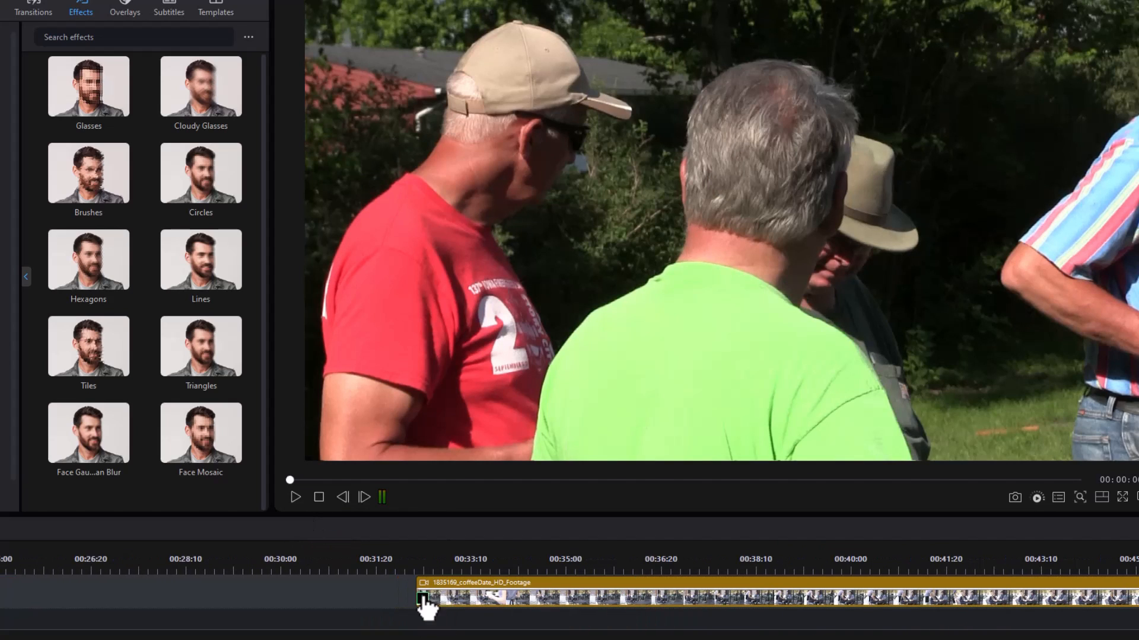
left_click(426, 599)
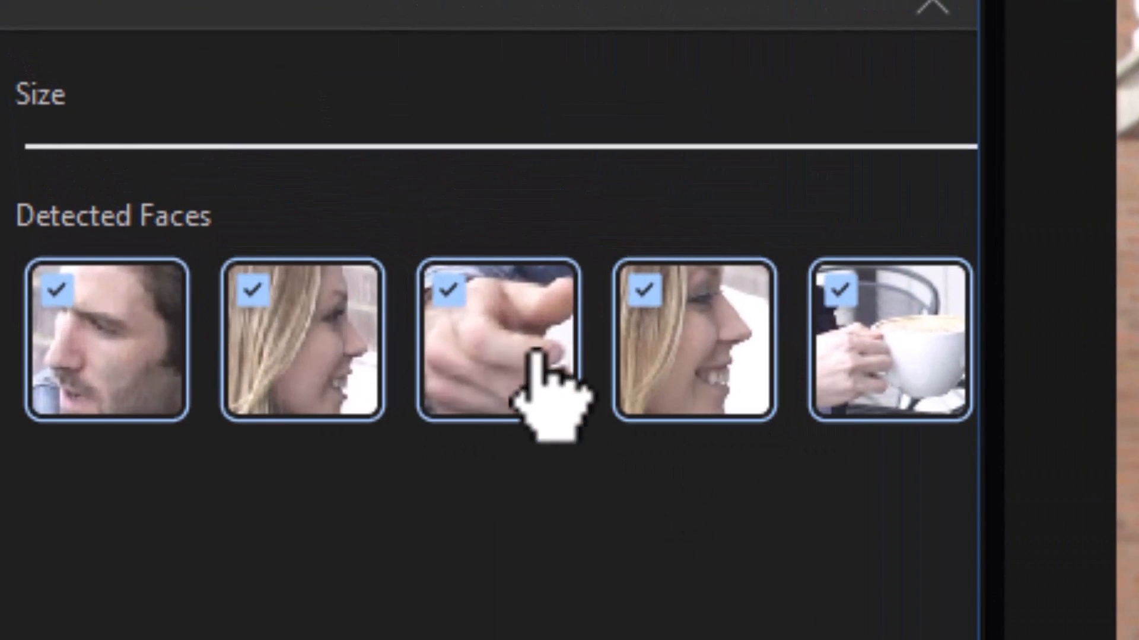
left_click(526, 337)
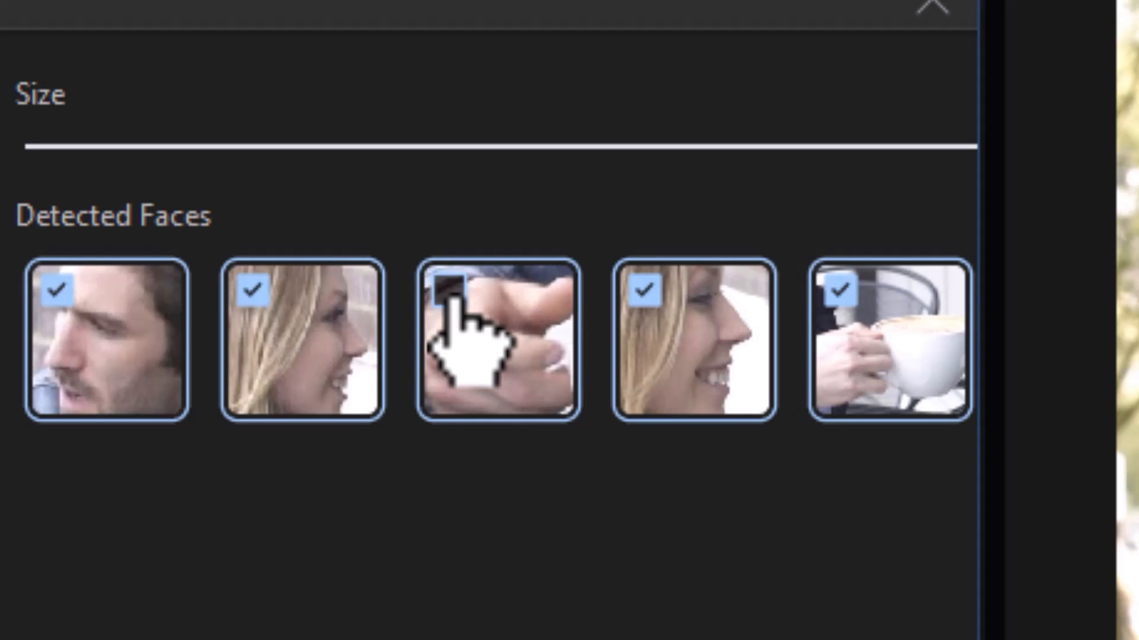
left_click(451, 279)
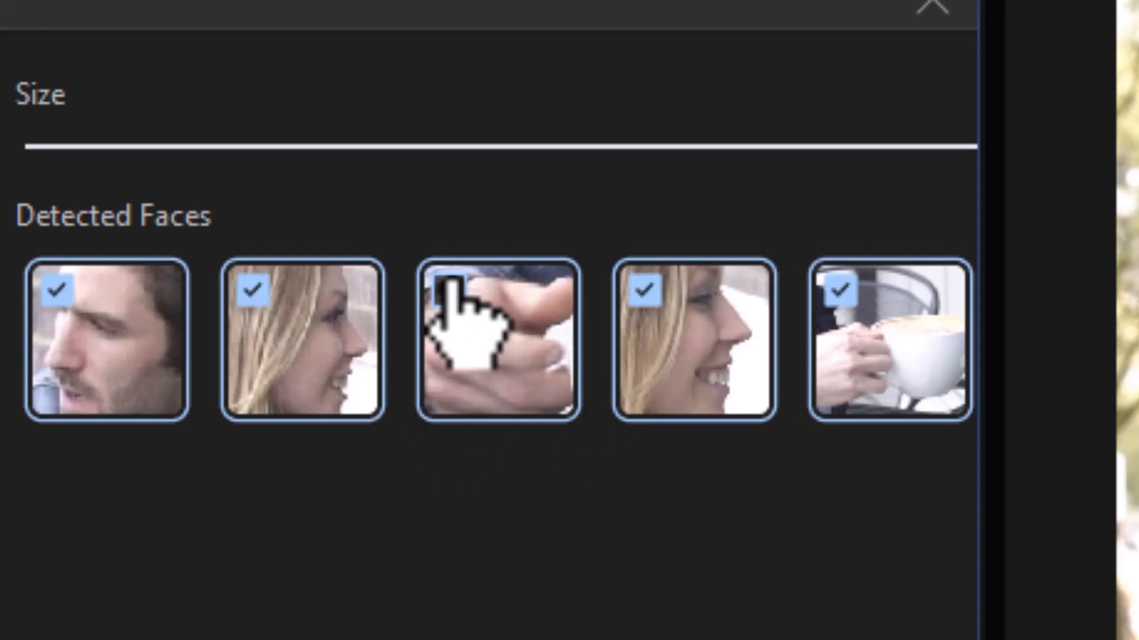
left_click(460, 292)
left_click(890, 347)
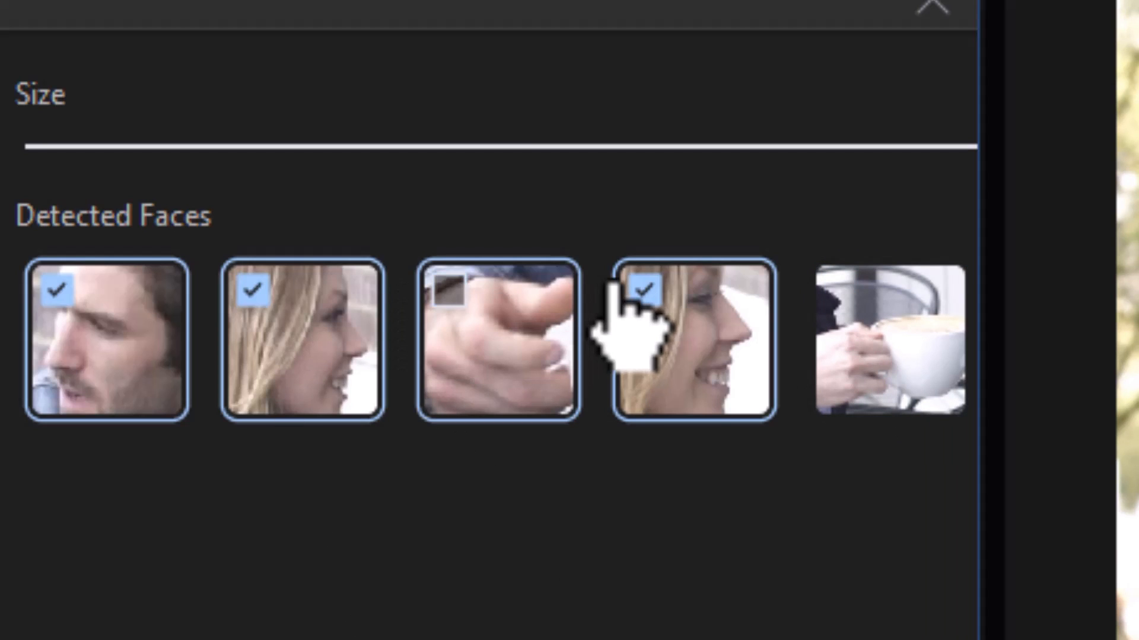
left_click(652, 285)
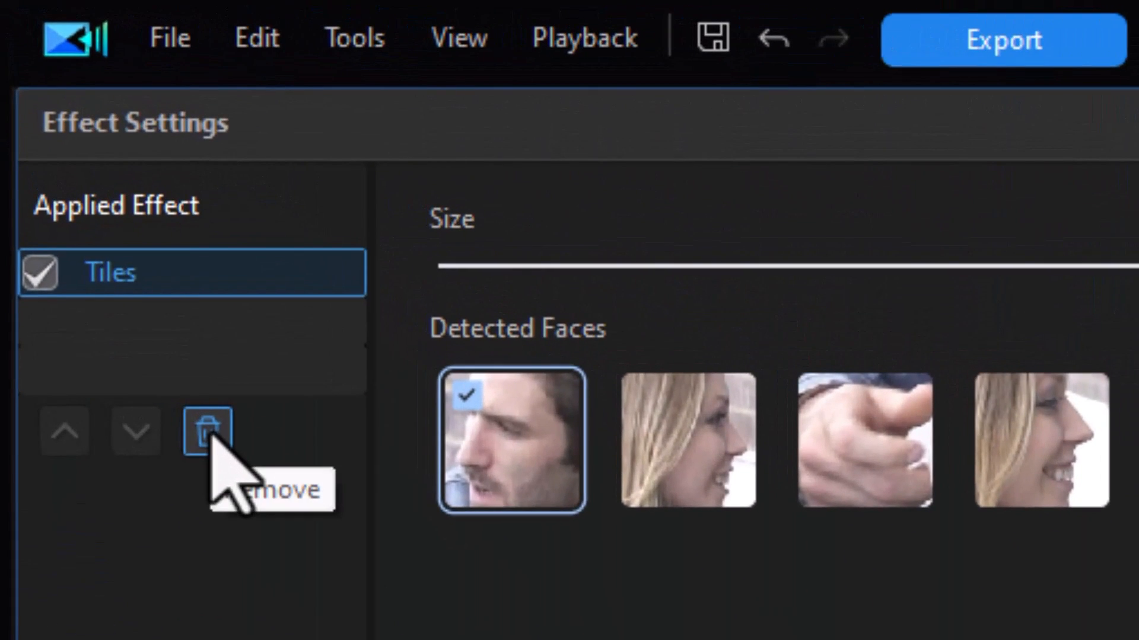
Replace the Tiles effect on the coffee clip with Circles and restrict it to the woman's two detected faces
left_click(207, 436)
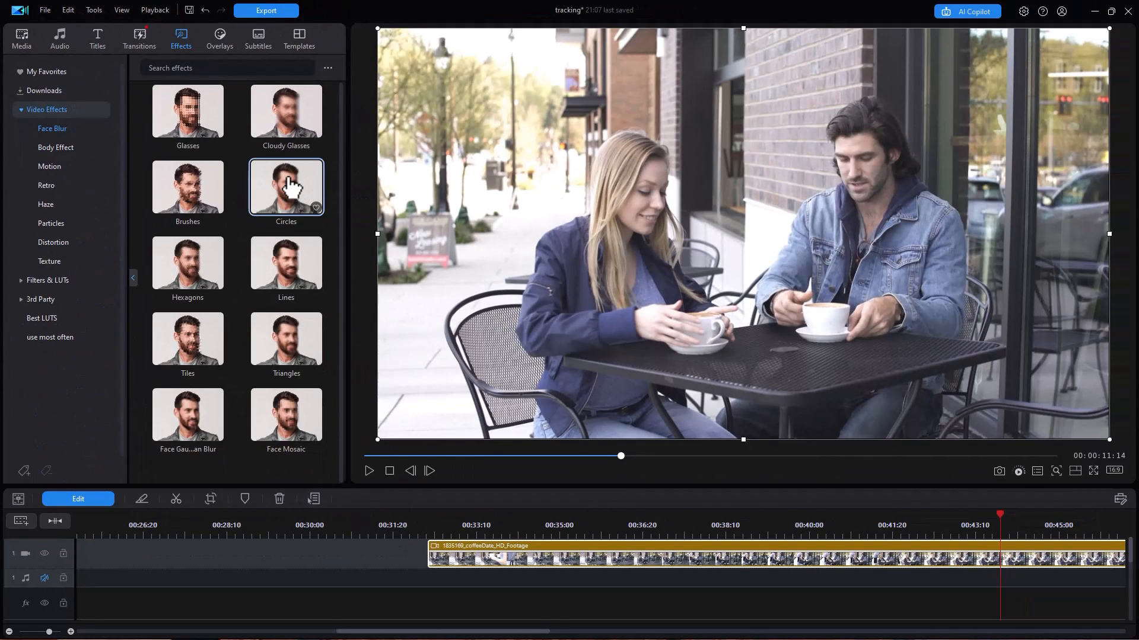
left_click_drag(291, 186, 466, 560)
left_click_drag(458, 550, 458, 550)
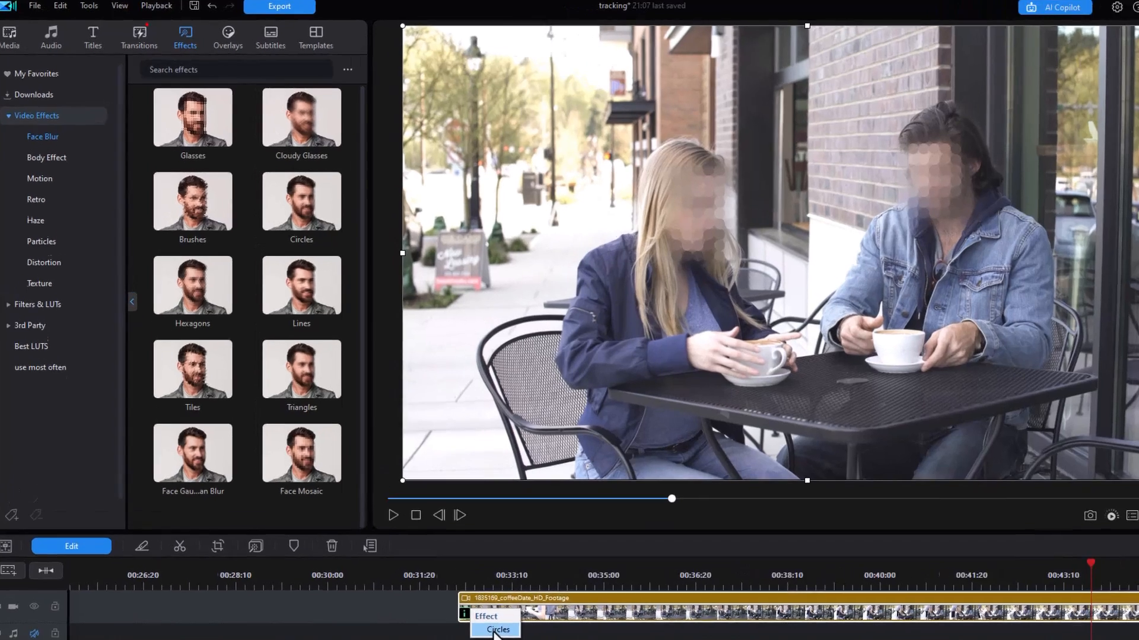
left_click(451, 574)
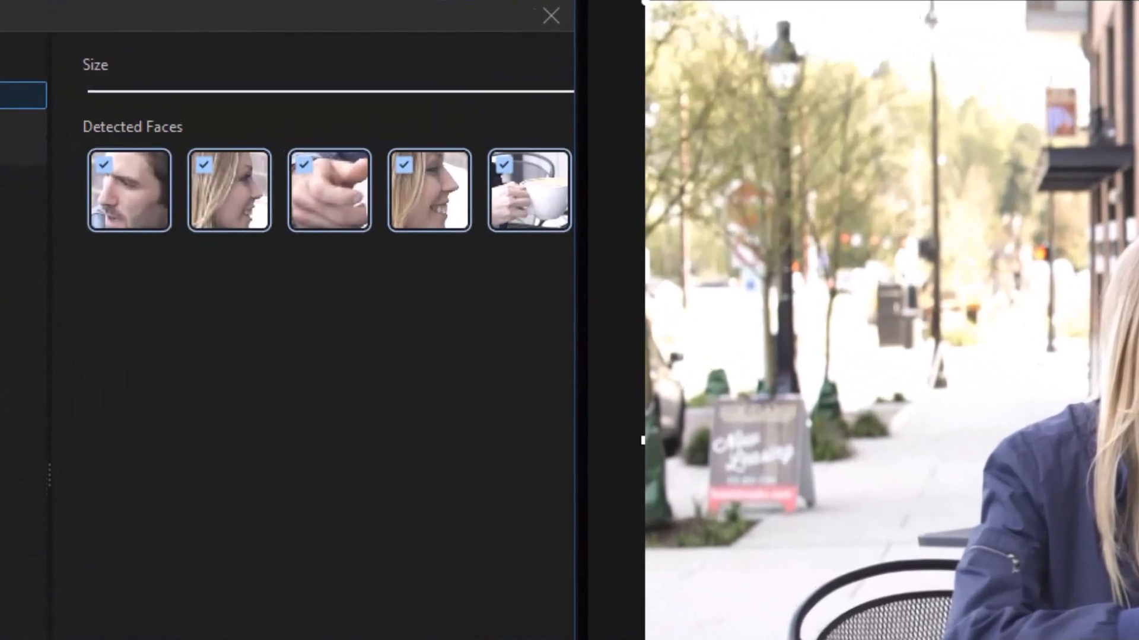
left_click(540, 191)
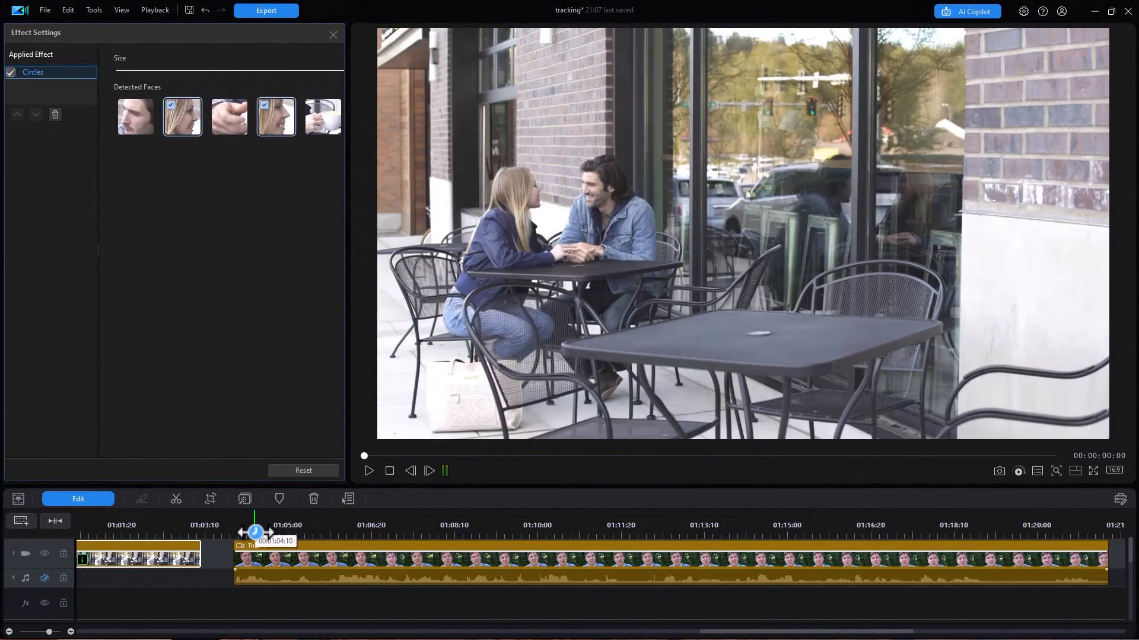
Apply the Brushes face blur effect to the Thanks clip and preview it
left_click(253, 532)
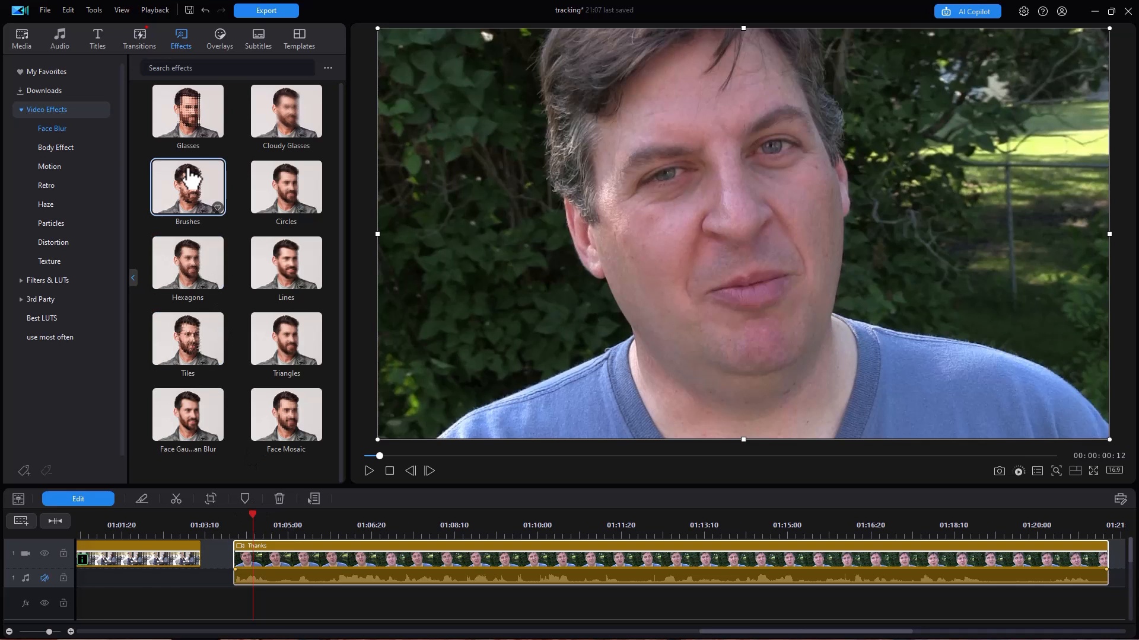
left_click_drag(266, 551, 266, 552)
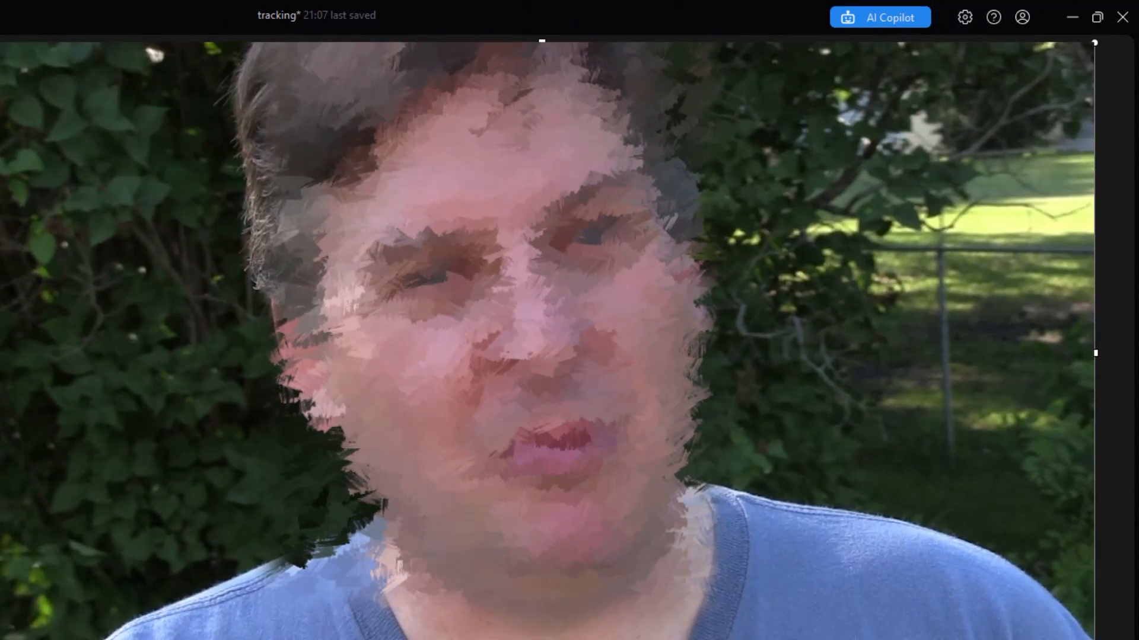
key("space")
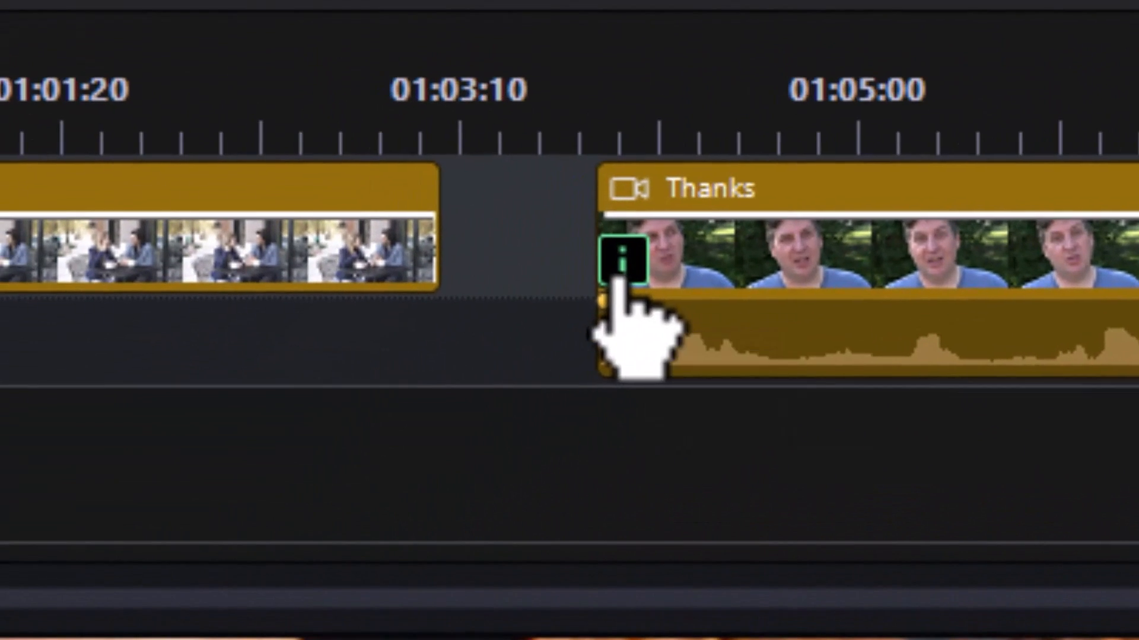
Increase the strength of the Brushes effect on the Thanks clip and play the clip from its start
left_click(618, 273)
left_click(739, 342)
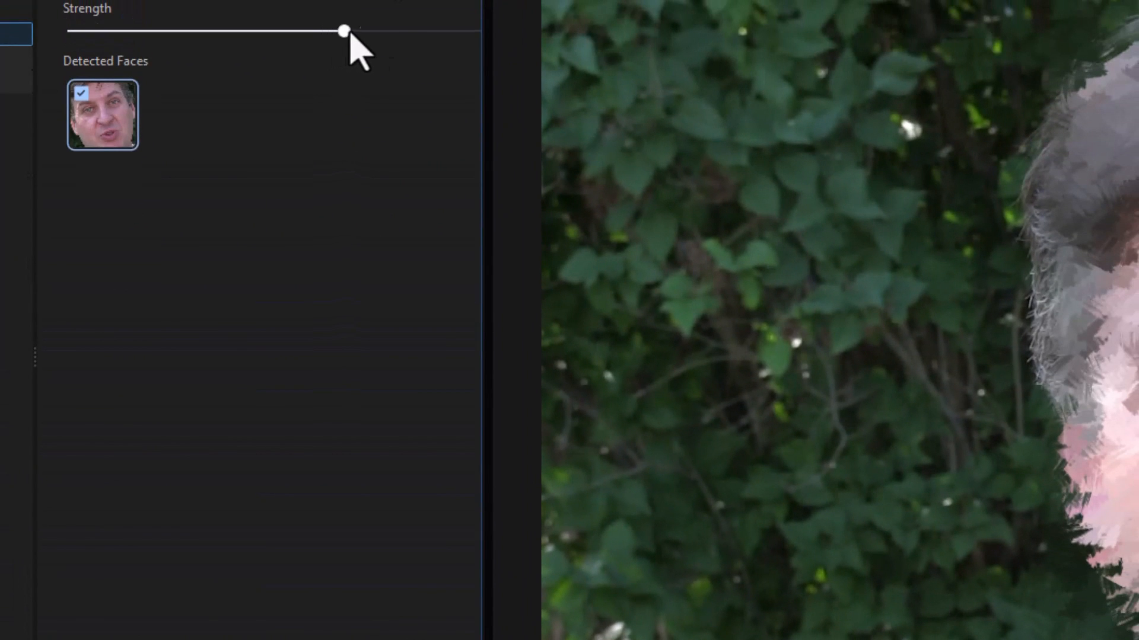
left_click_drag(398, 41, 402, 81)
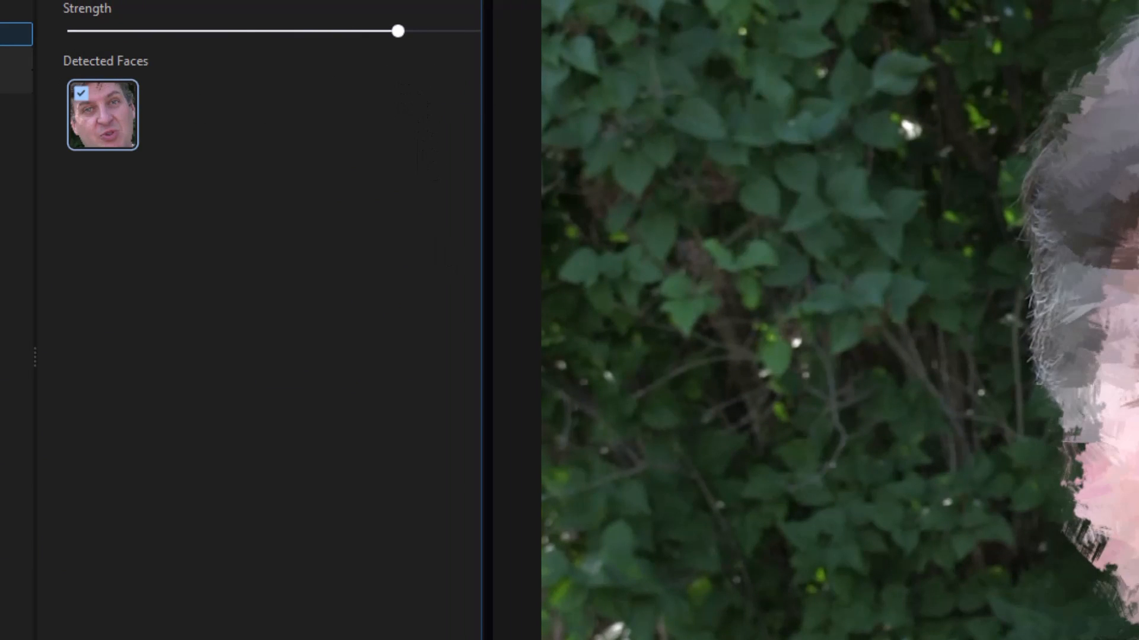
left_click(369, 470)
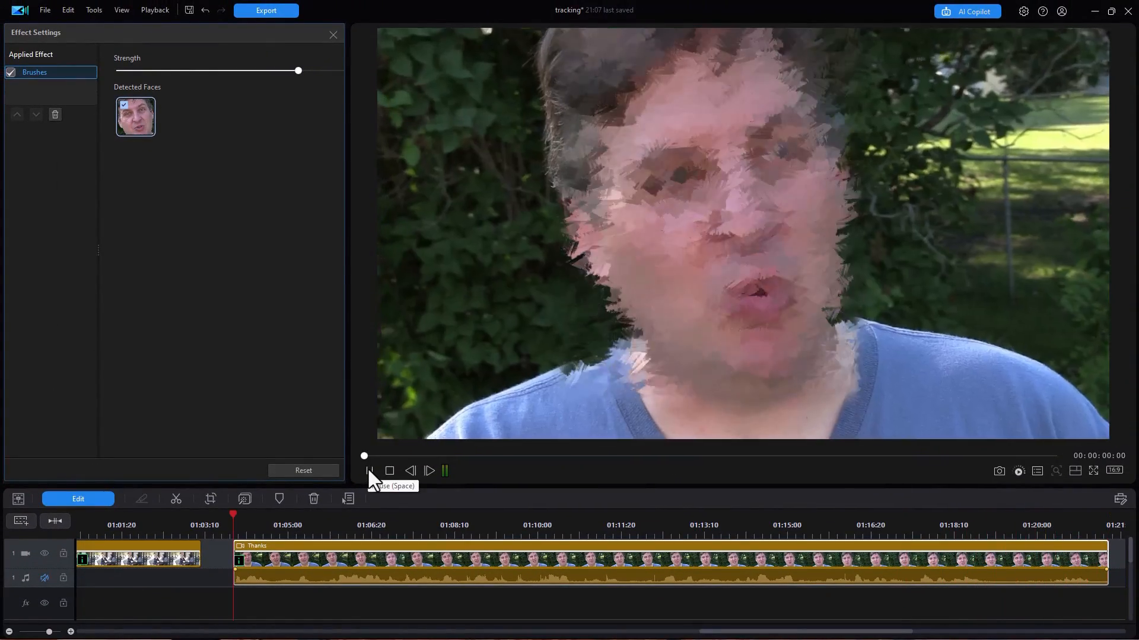
left_click(368, 470)
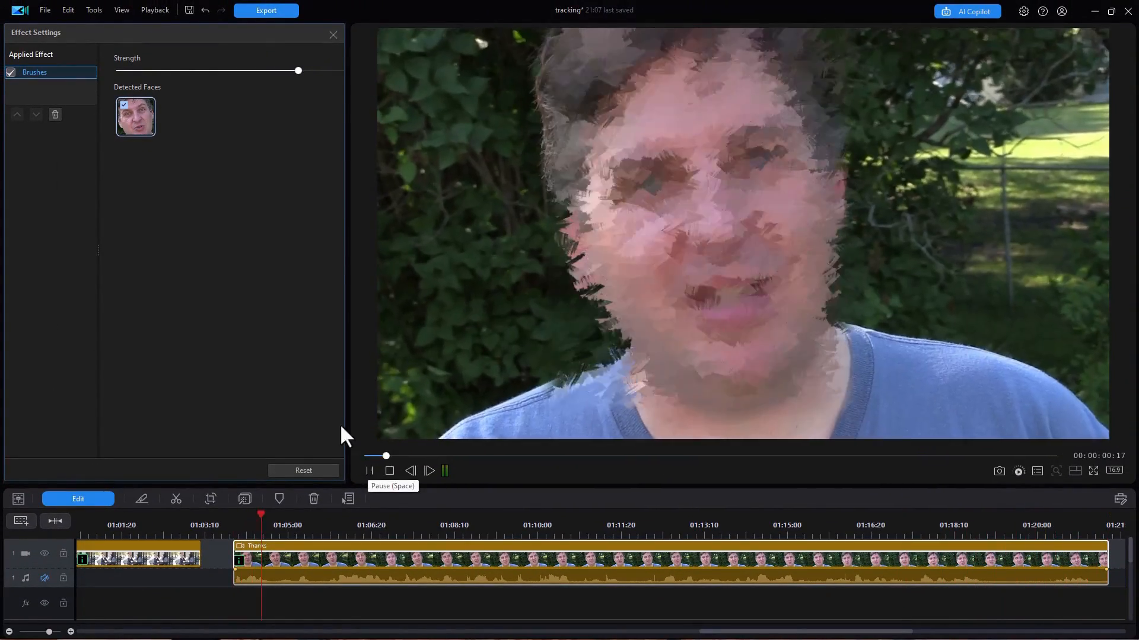